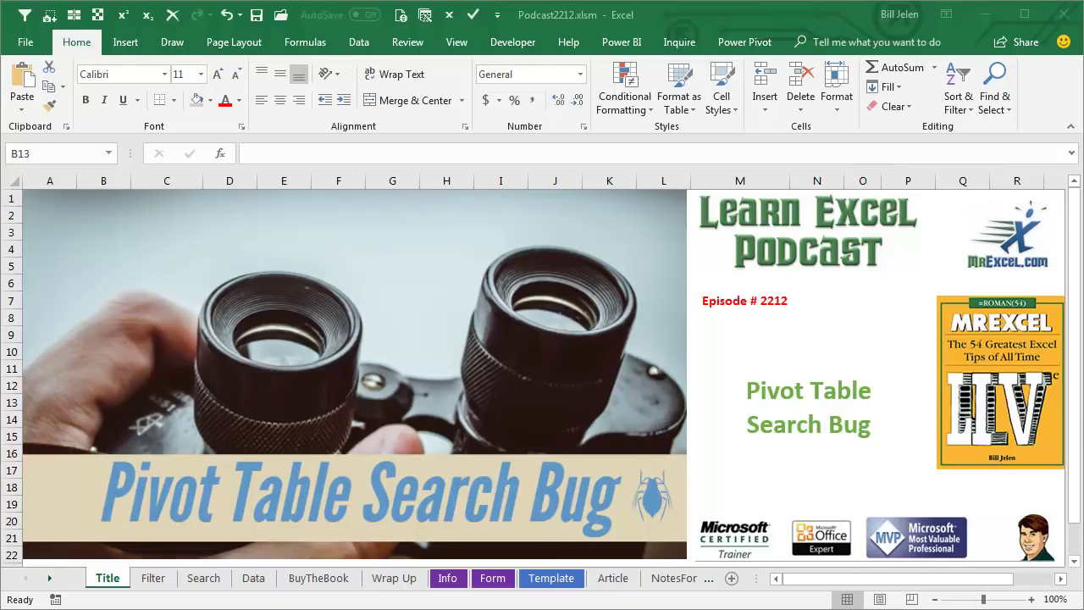
Step: Show the Filter sheet's pivot table of Revenue by Date, 5/7/2018 to 5/13/2018
click(151, 579)
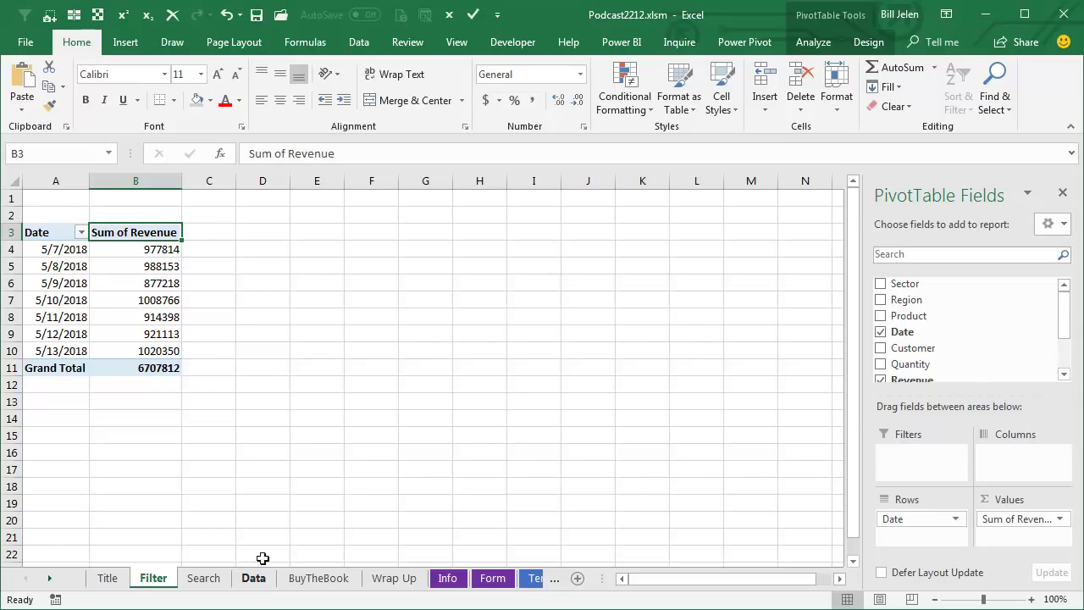
Step: Filter the pivot's Date field to today's date only
click(81, 233)
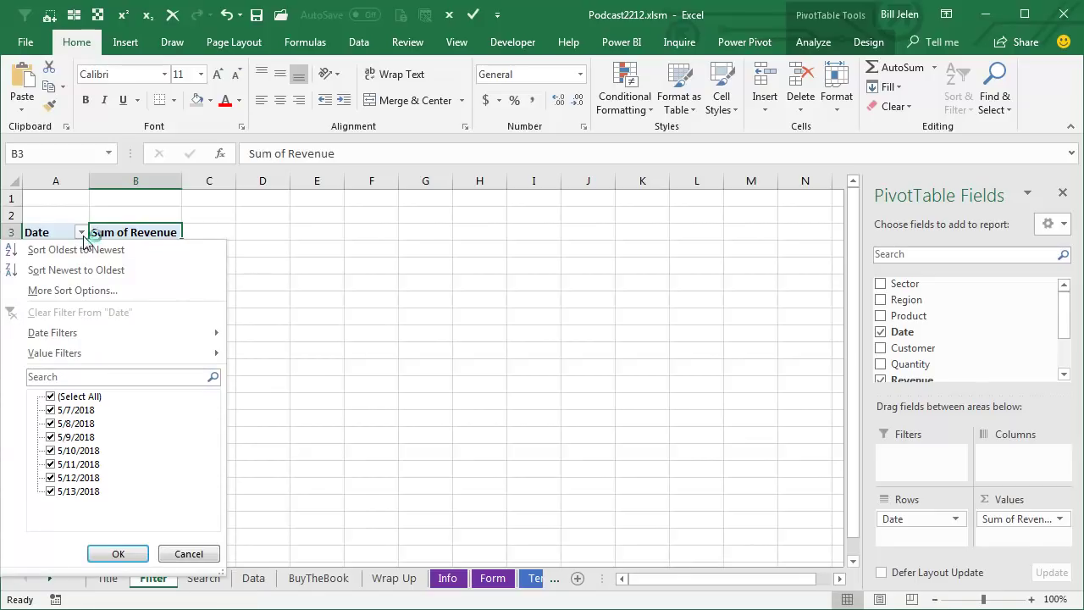
mouse_move(74, 335)
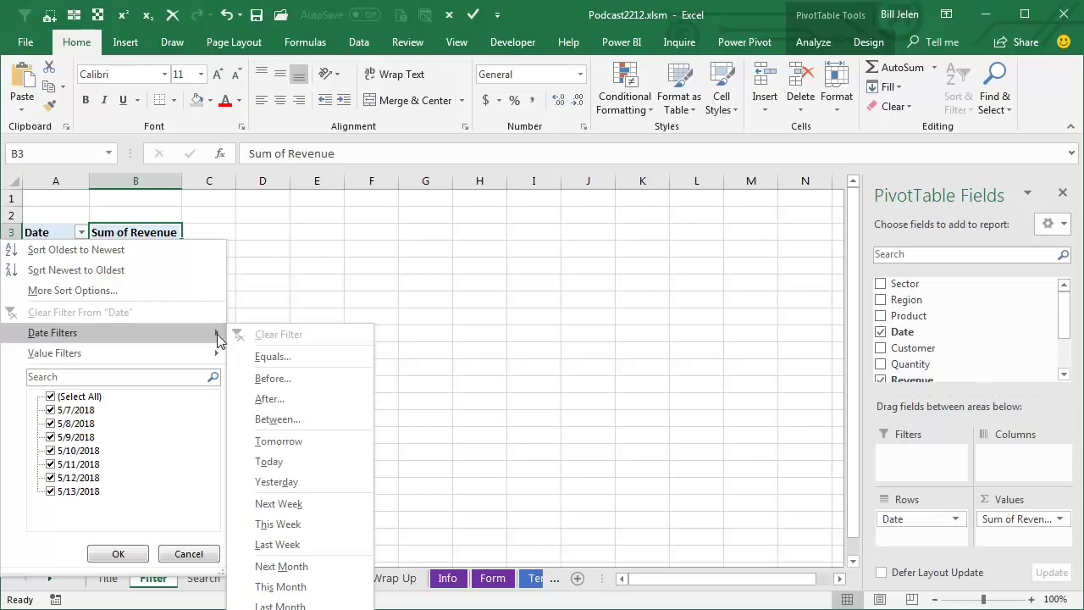
click(269, 461)
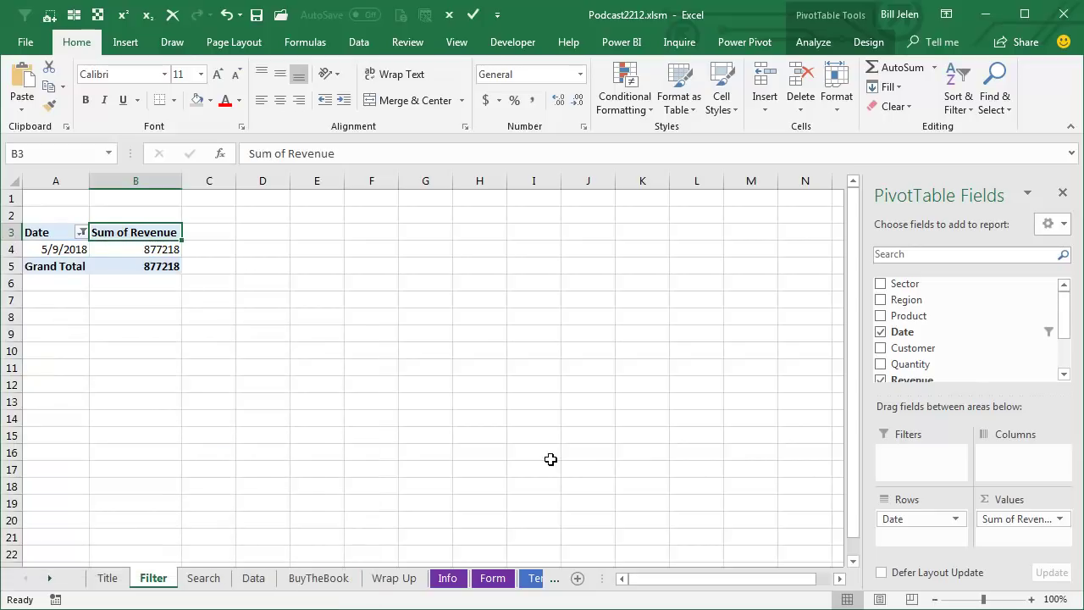
Step: Replace it with an 'is after 5/11/2018' date filter, leaving 5/12 and 5/13
click(81, 234)
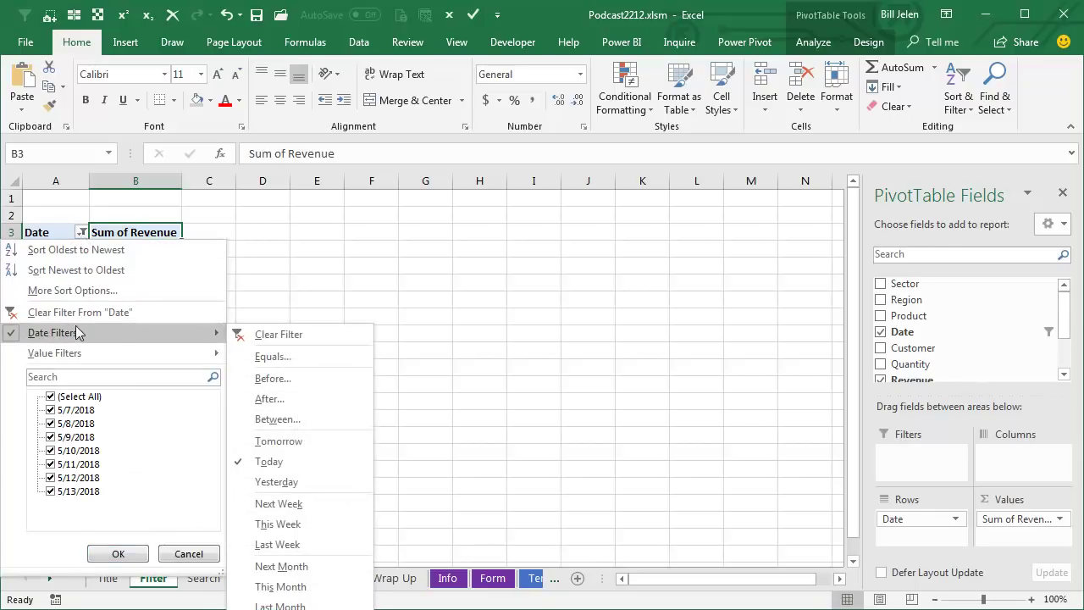
click(267, 399)
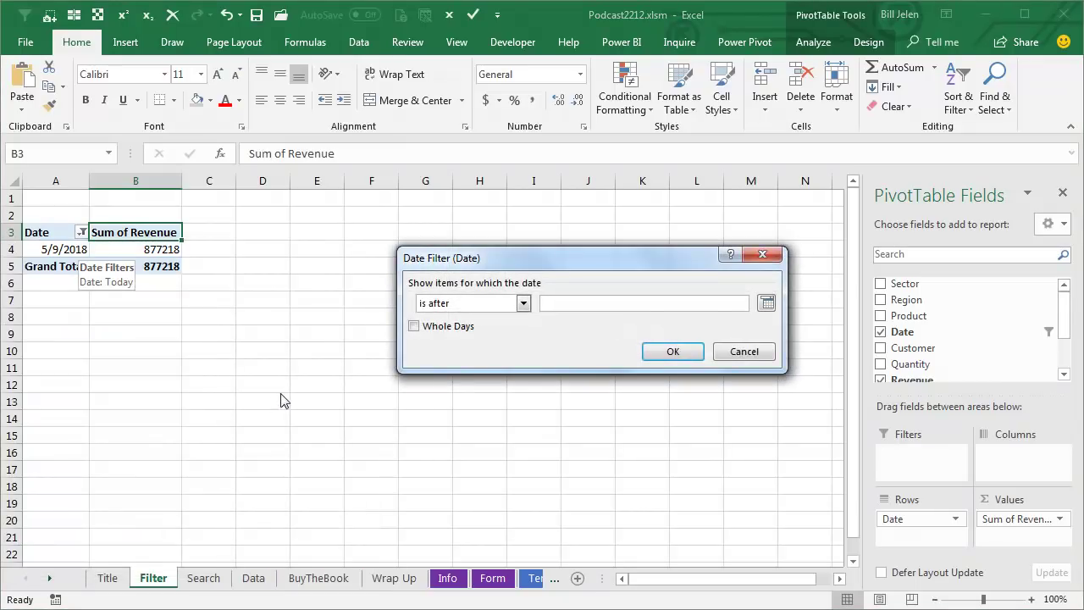
click(767, 304)
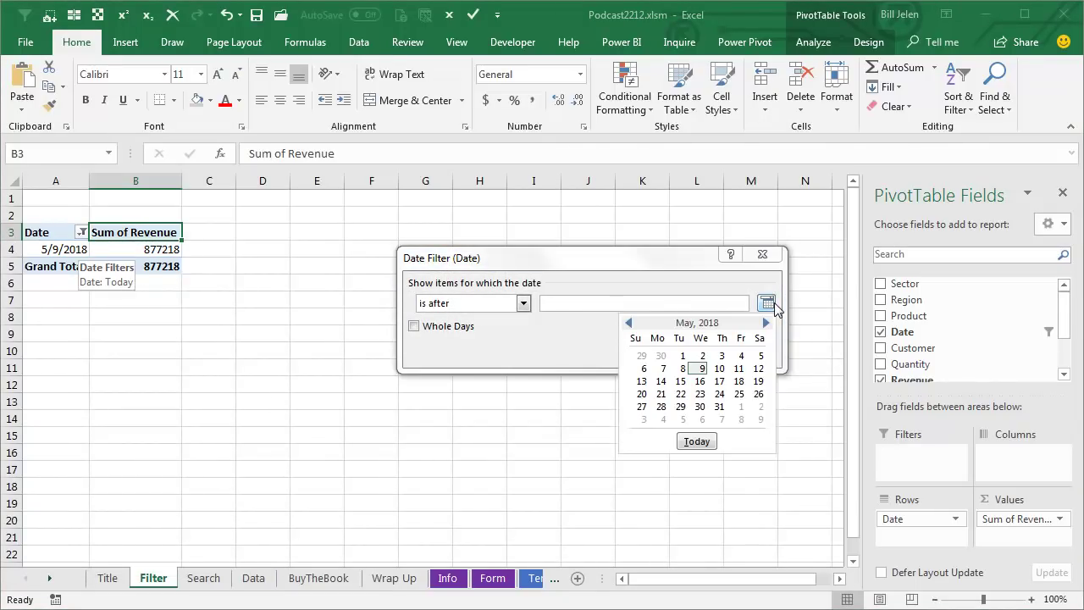
click(739, 370)
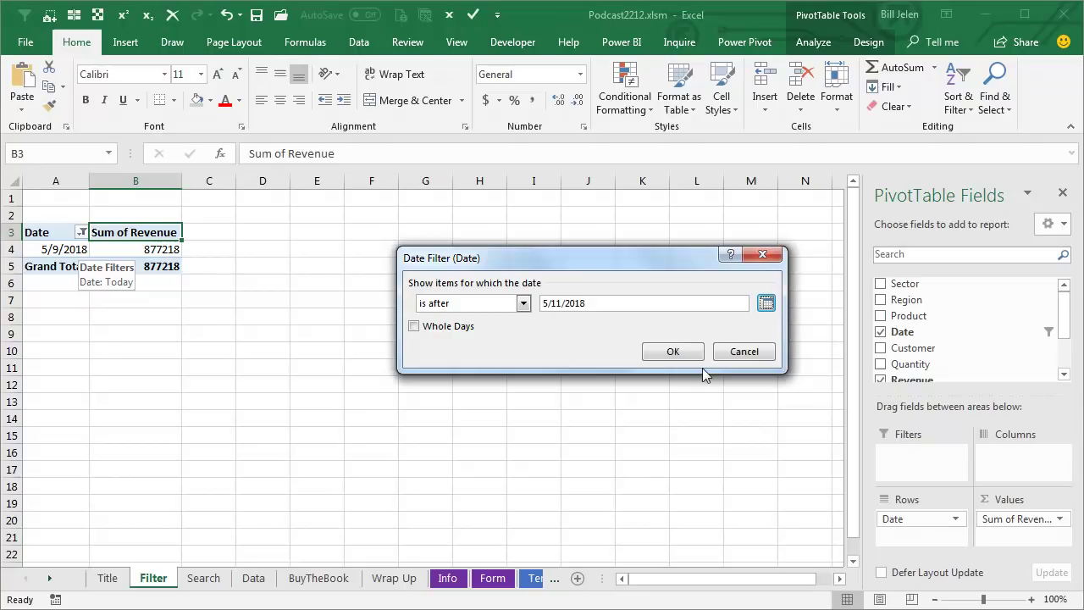
click(675, 352)
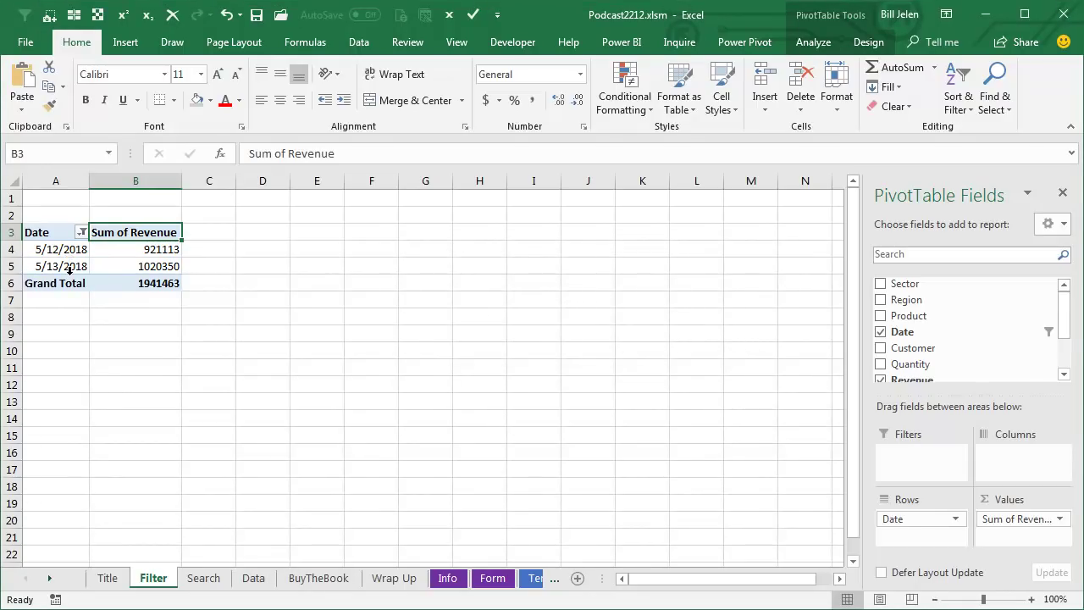
Step: On the Data sheet, change row 3 to date 5/14/2018 with revenue 99999
click(254, 577)
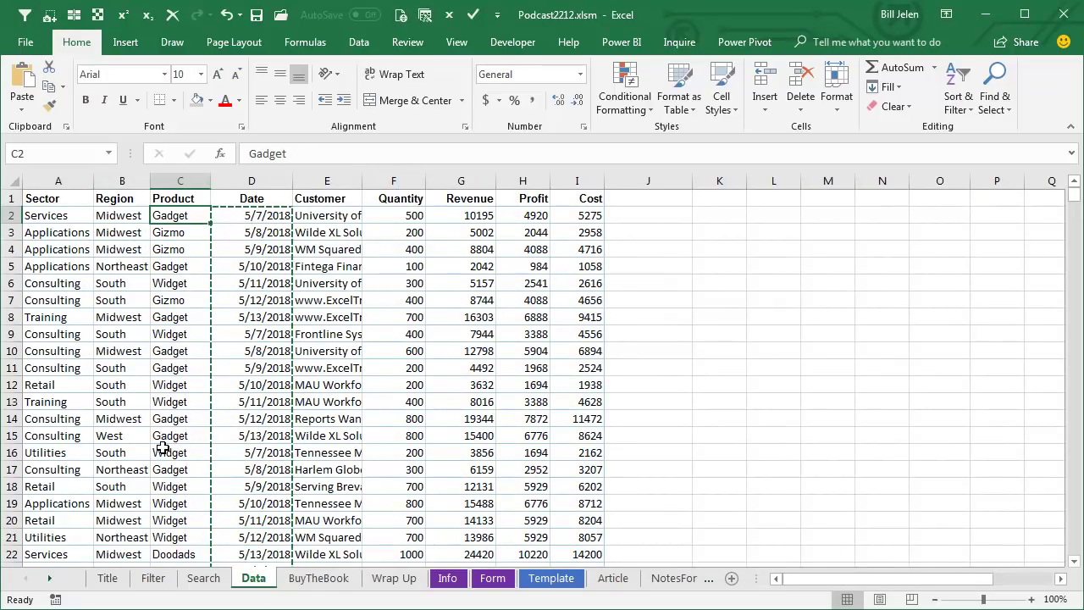
key(Down)
key(Right)
key(Down)
key(Down)
key(Down)
key(Down)
key(Down)
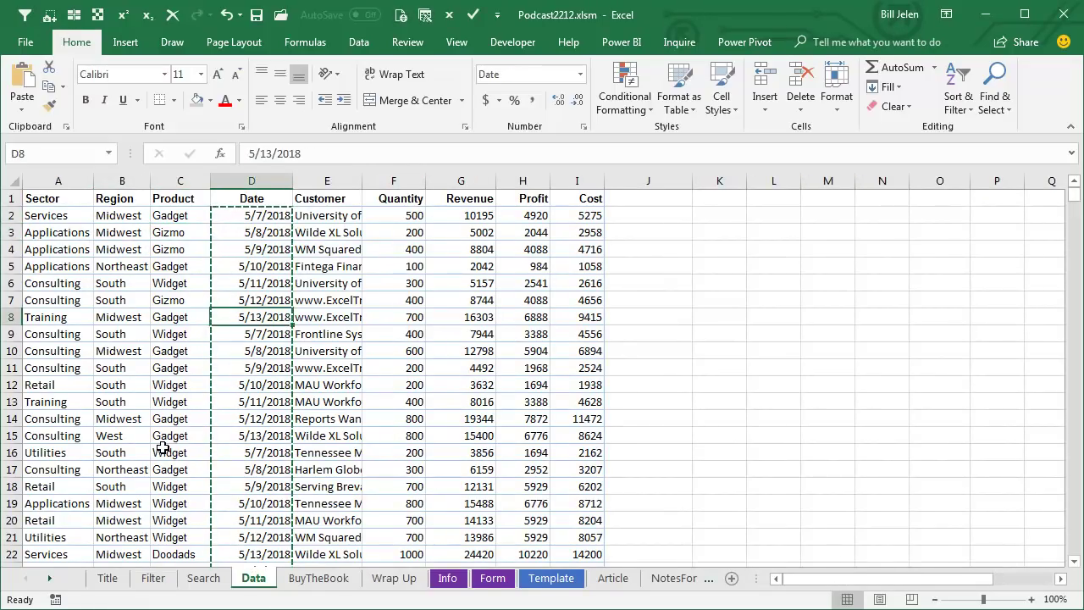
key(Up)
key(Up)
key(Up)
key(Up)
key(Up)
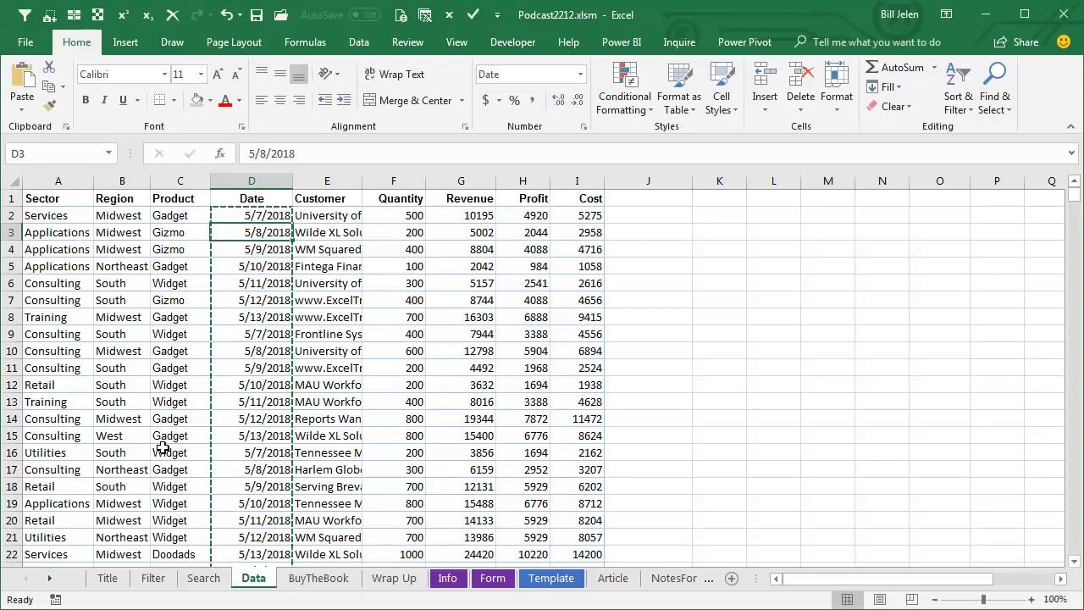
text(5/14)
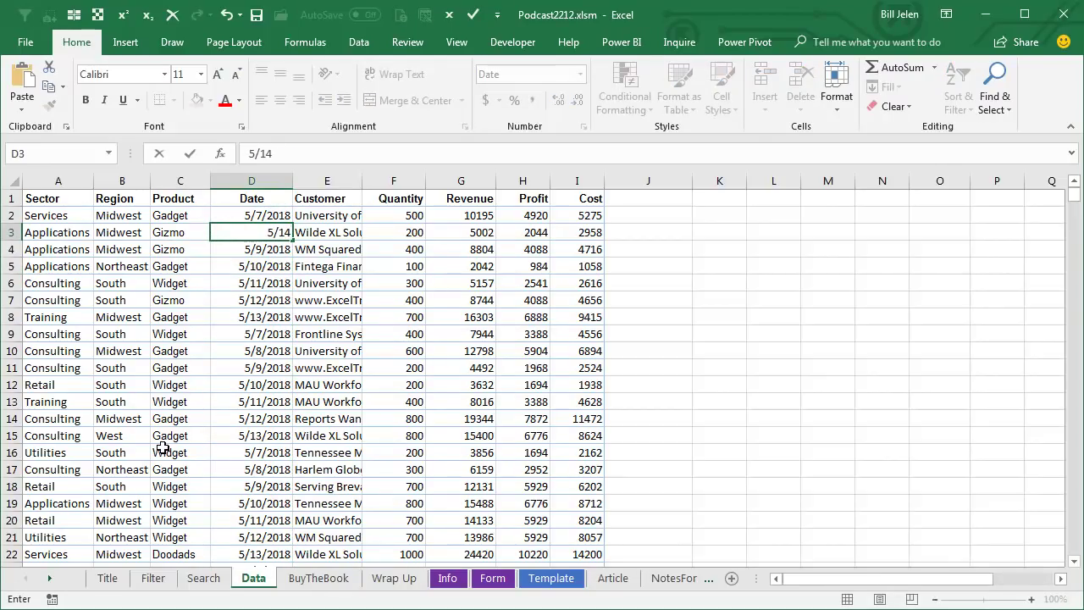
text(/2018)
key(Return)
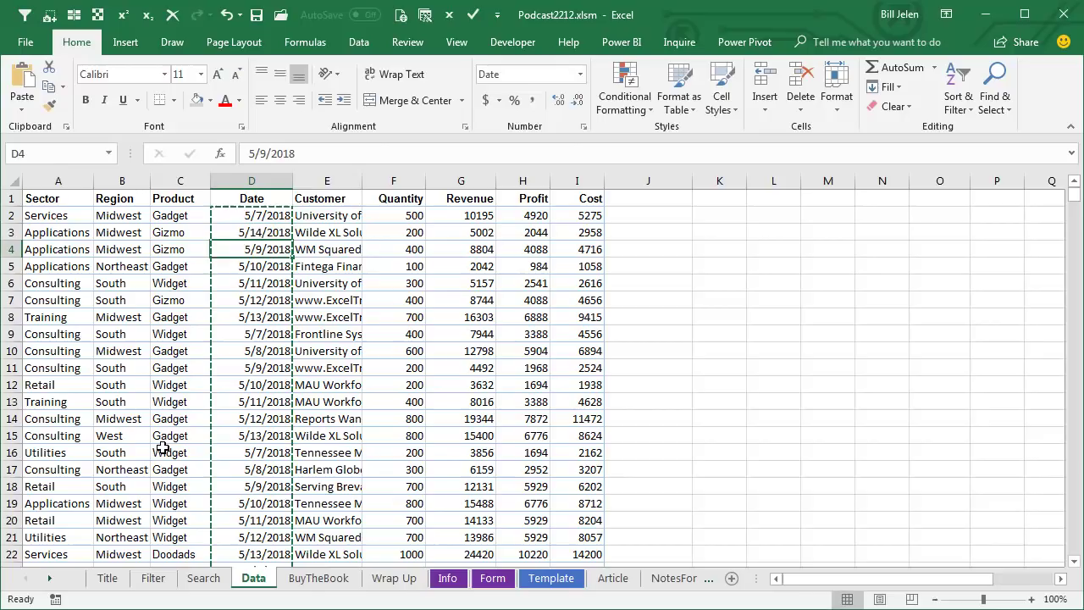
click(471, 232)
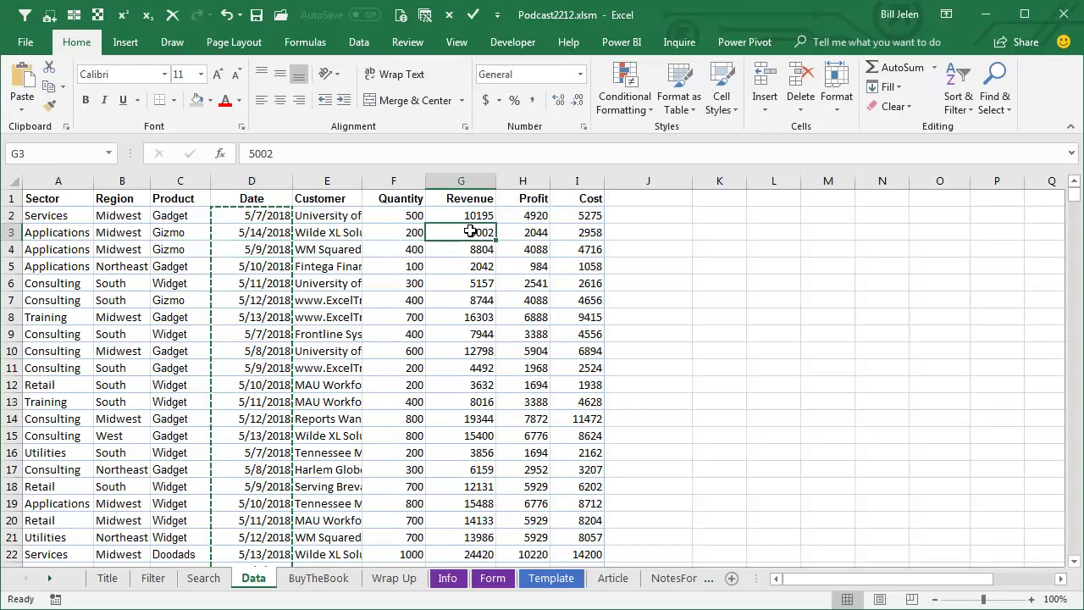
text(4999)
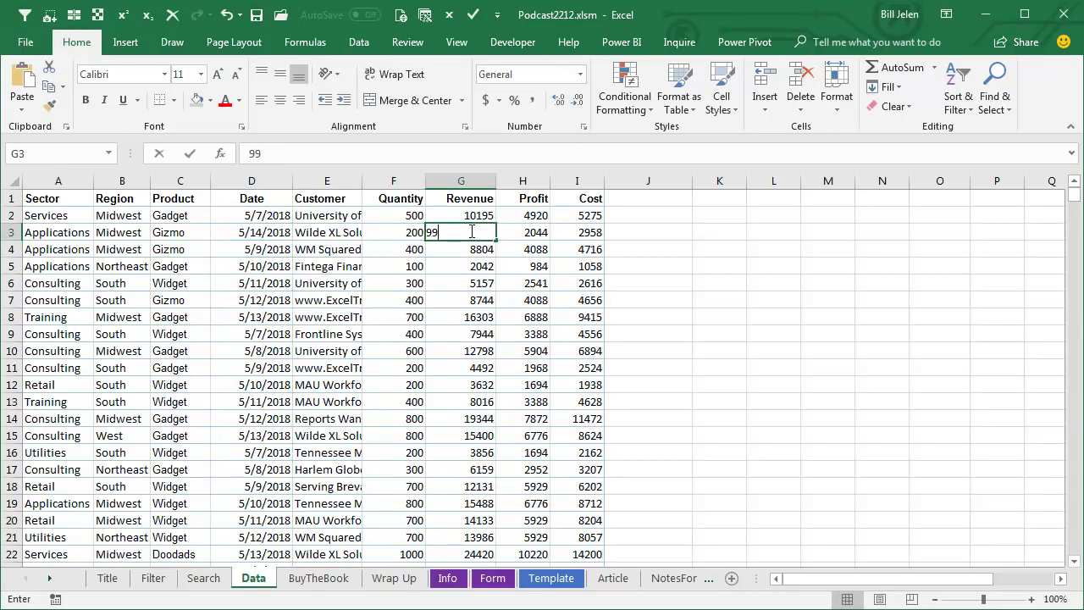
key(Return)
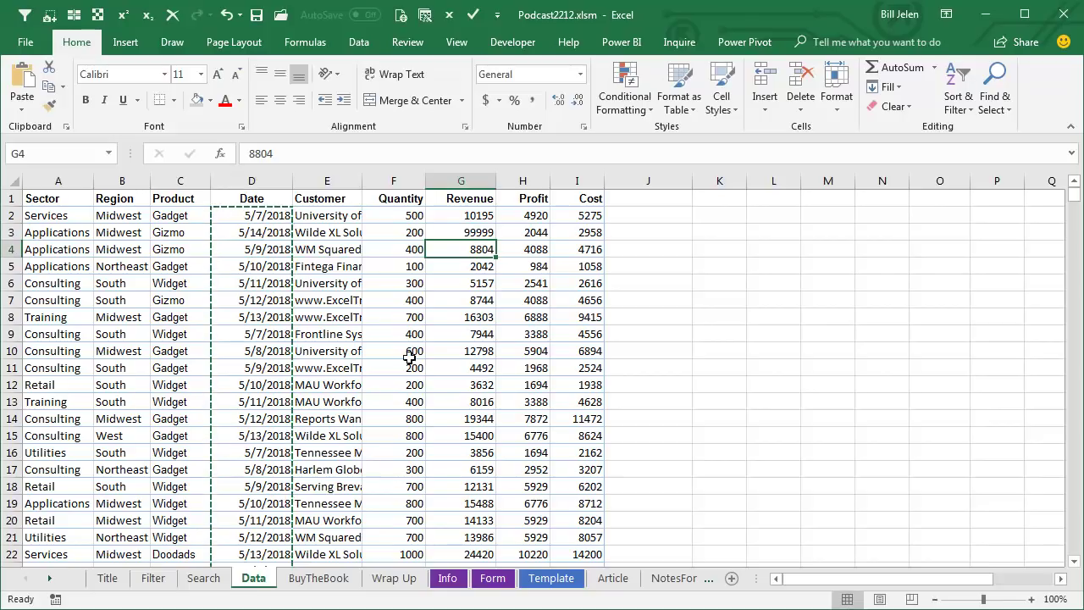
Step: Refresh the Filter sheet's pivot table so the 5/14/2018 row appears
click(152, 579)
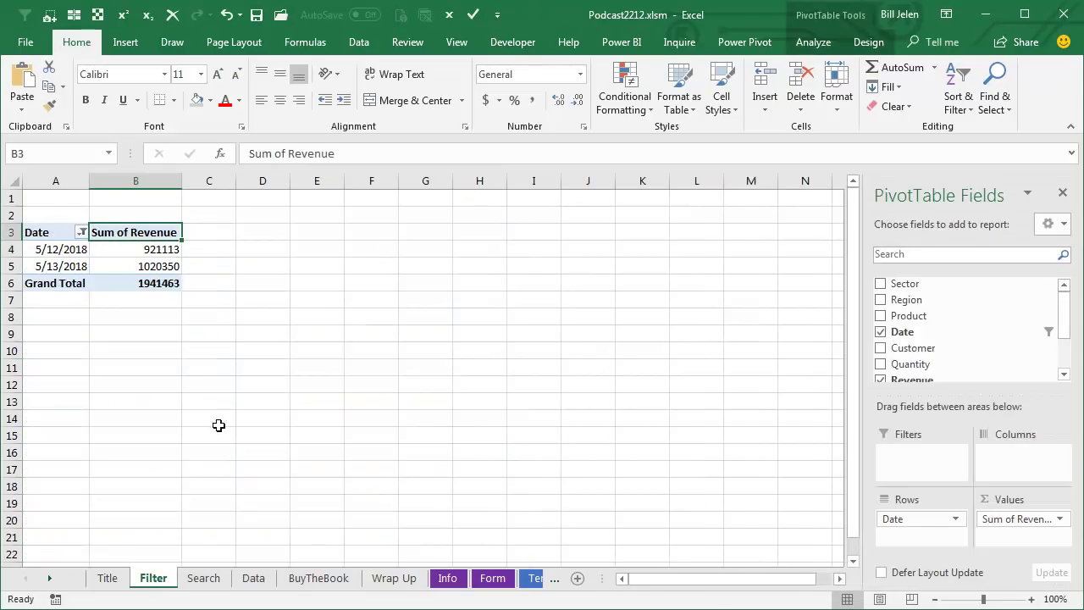
click(812, 44)
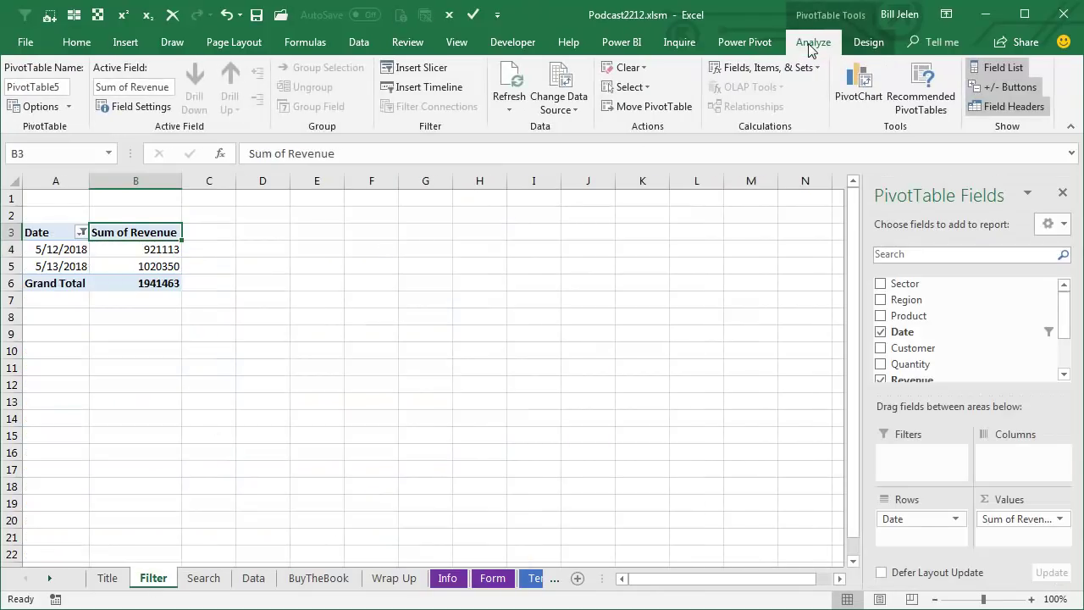
click(510, 83)
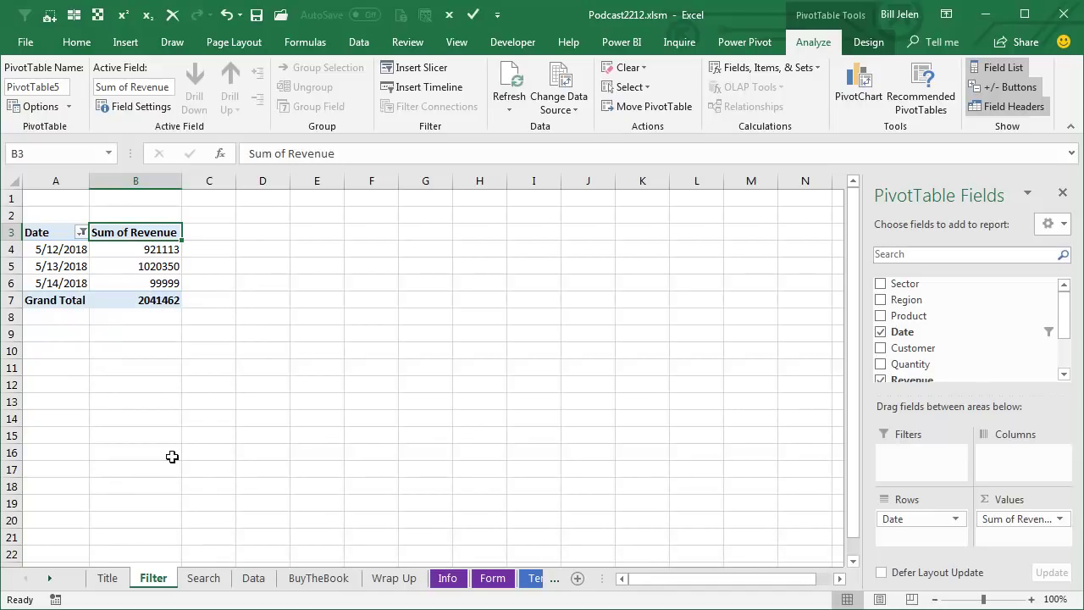
Step: Search the Search sheet's Customer filter for 'wand', leaving only Reports Wand
click(210, 578)
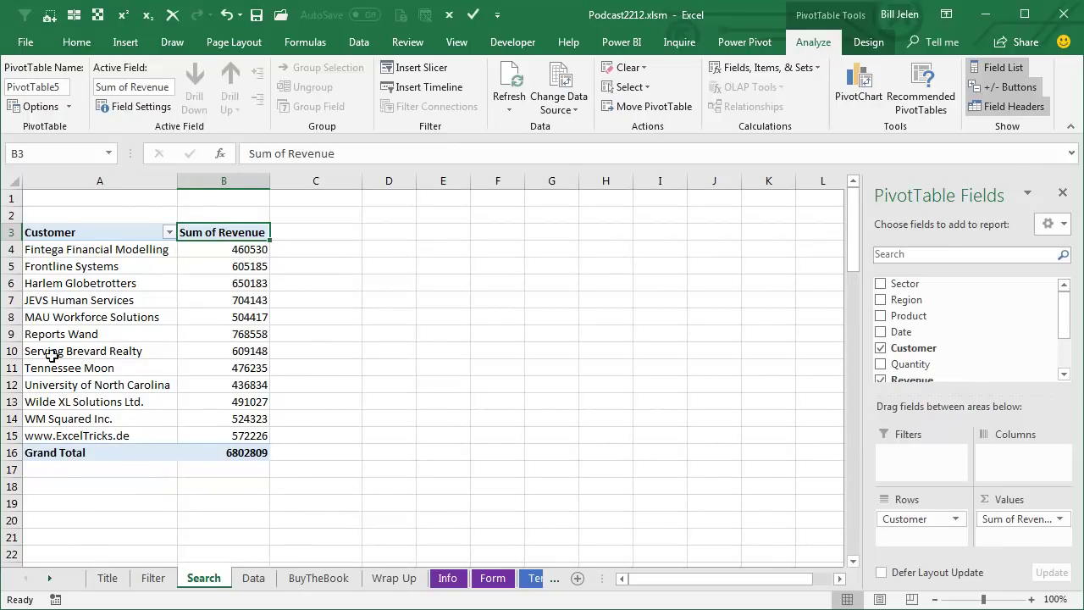
click(169, 232)
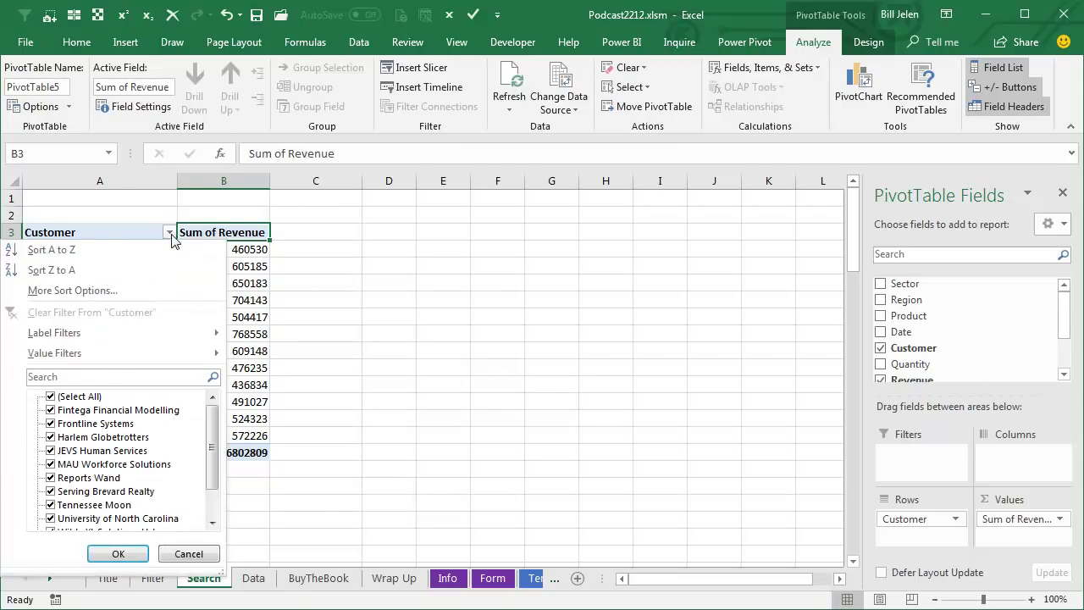
click(99, 377)
text(wand)
key(Return)
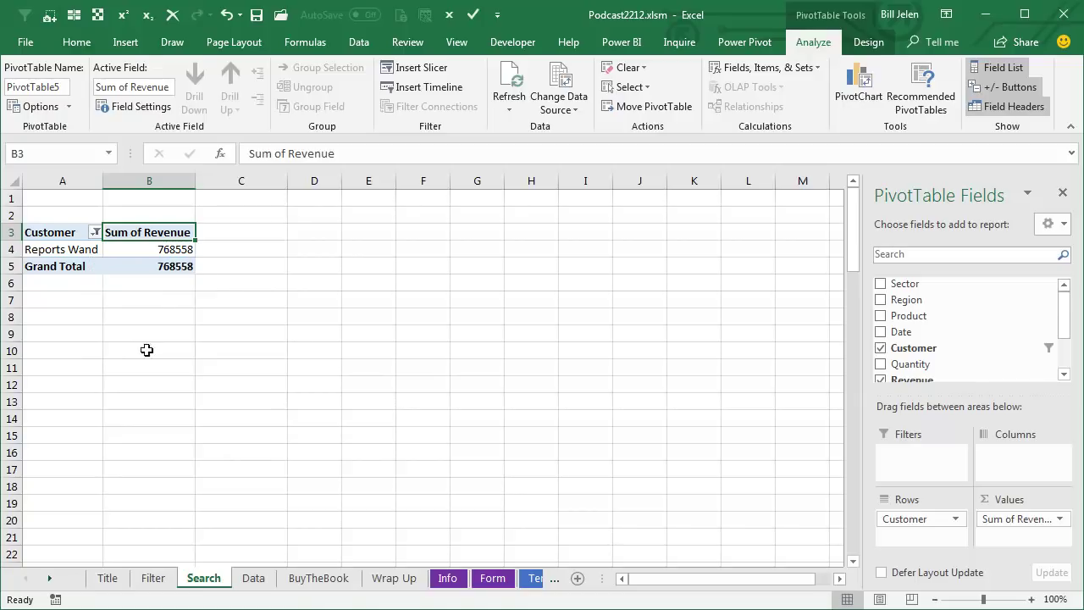
Step: Set Data row 15 to customer Magic Wand (E15) with revenue 999999 (G15)
click(254, 578)
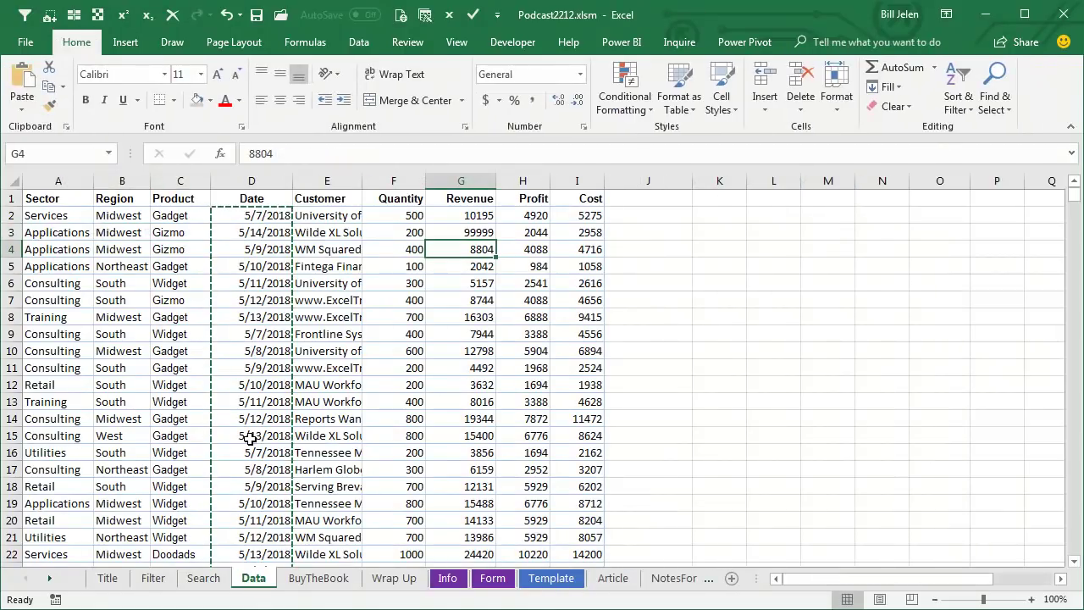
click(323, 436)
text(Magic Wand)
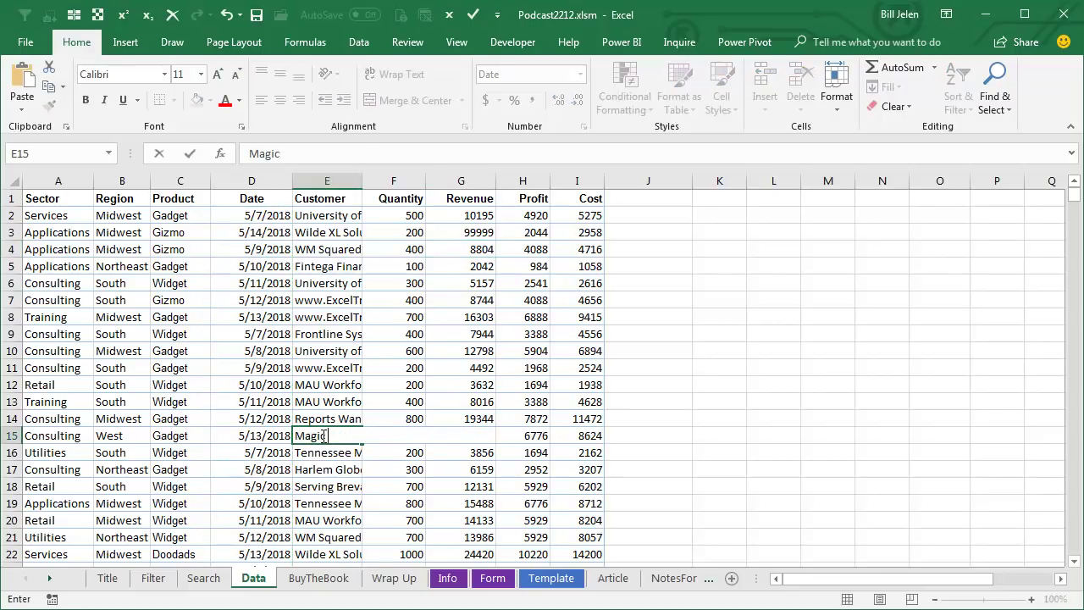
key(Return)
key(Up)
key(Right)
key(Right)
key(Right)
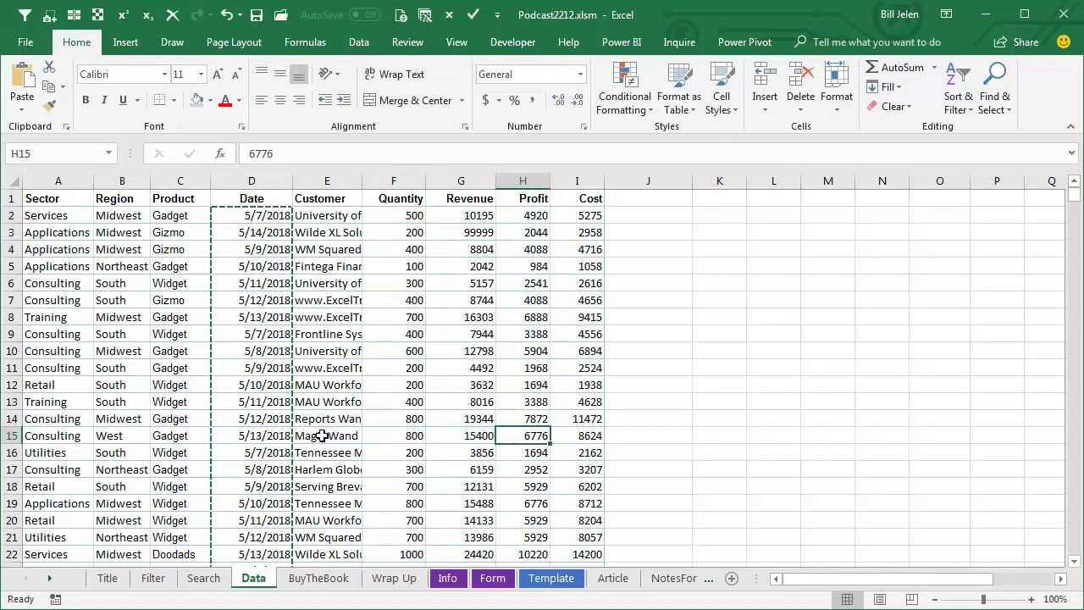
key(Left)
text(999999)
key(Return)
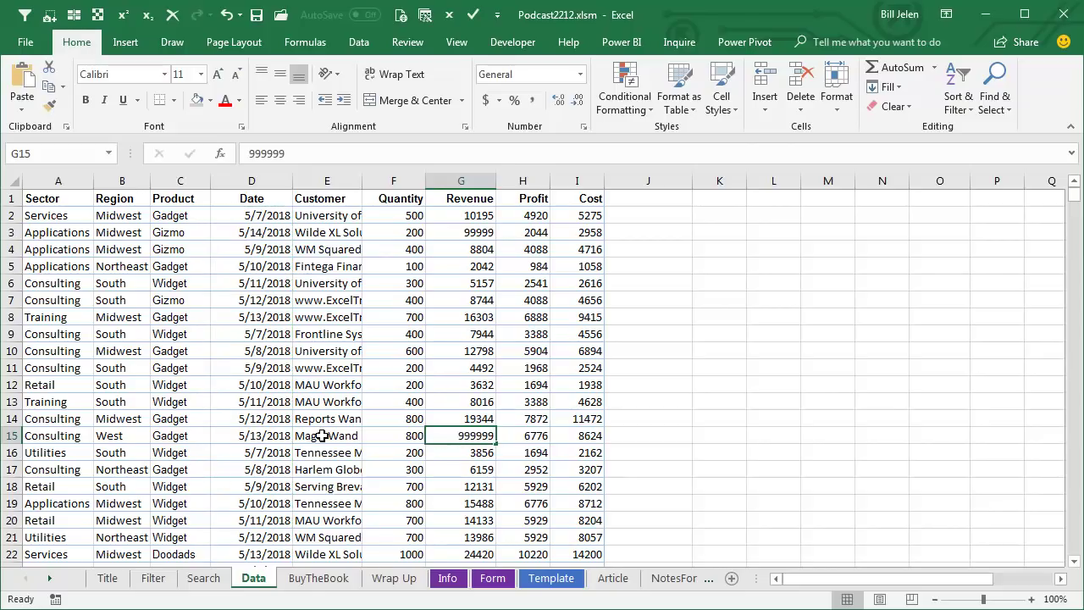
Step: Refresh the Search sheet's customer pivot table from the data
click(203, 579)
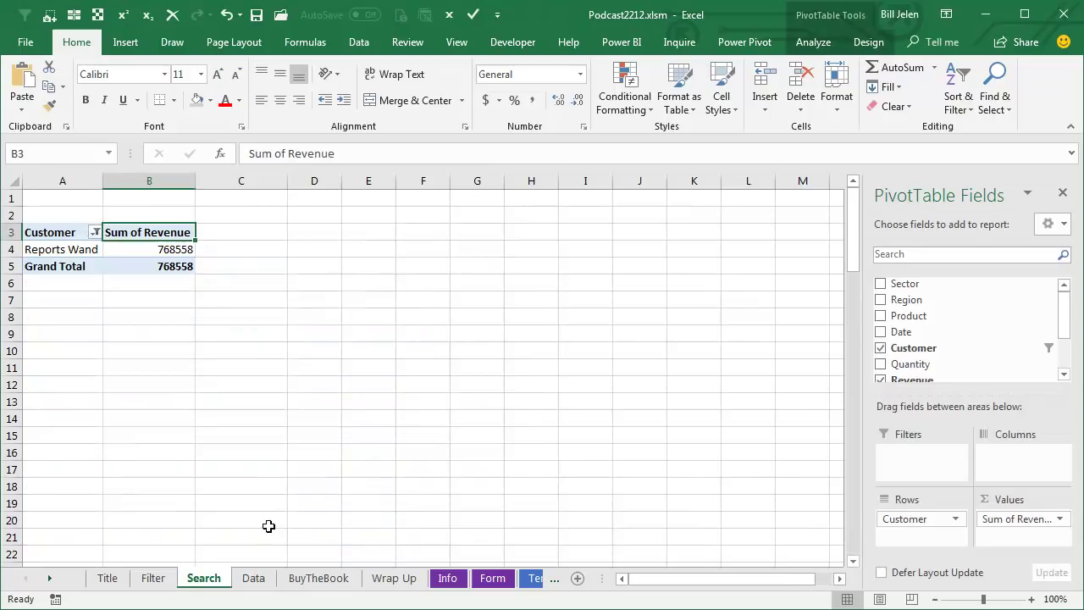
click(813, 45)
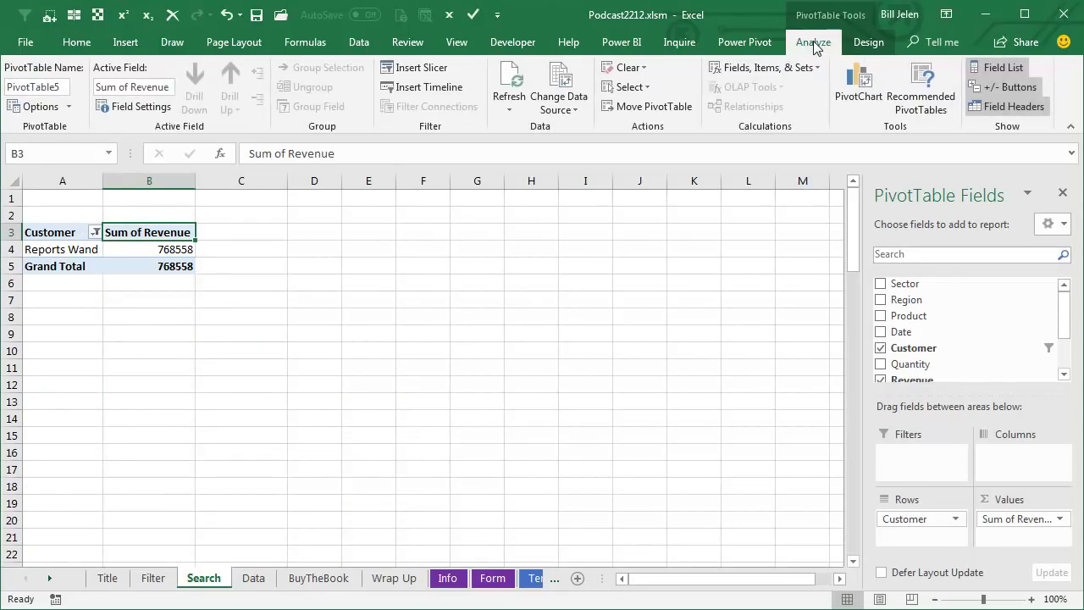
click(509, 72)
Step: Bring up the Customer field's Label Filters choices
click(96, 233)
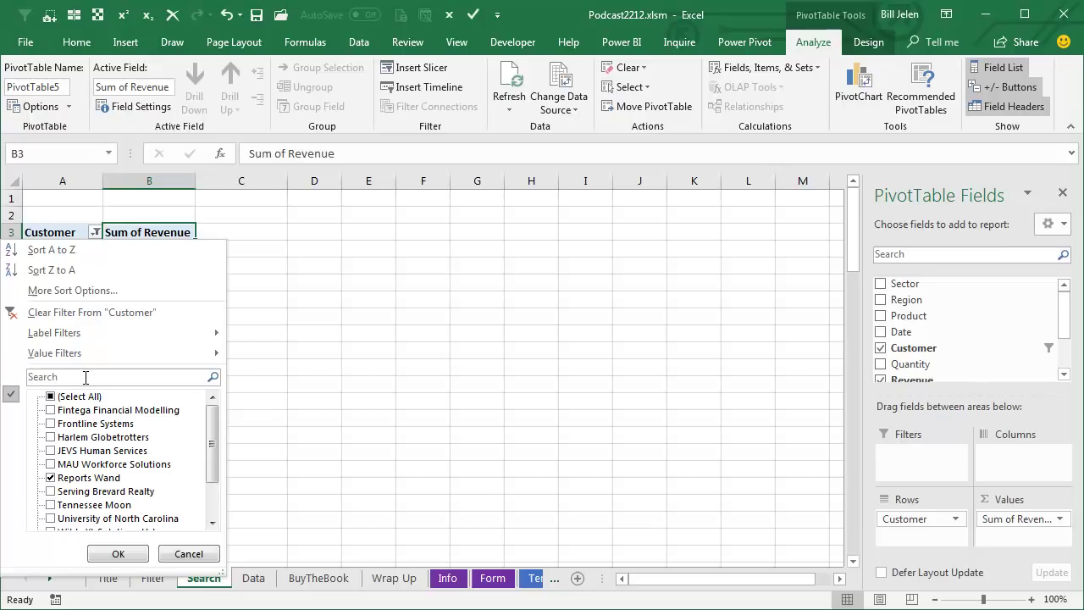
mouse_move(85, 358)
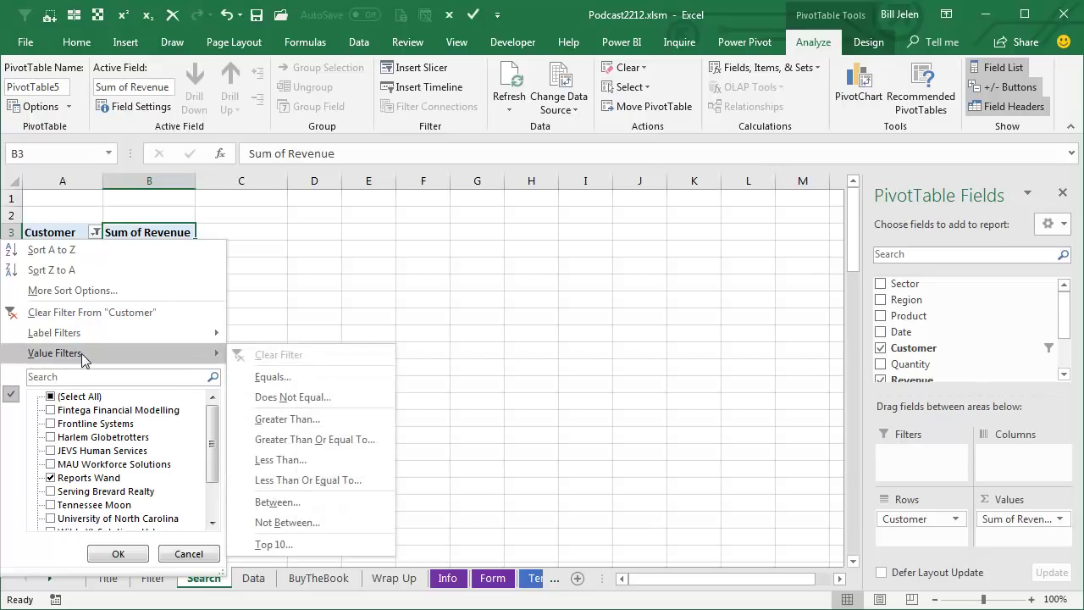
mouse_move(90, 336)
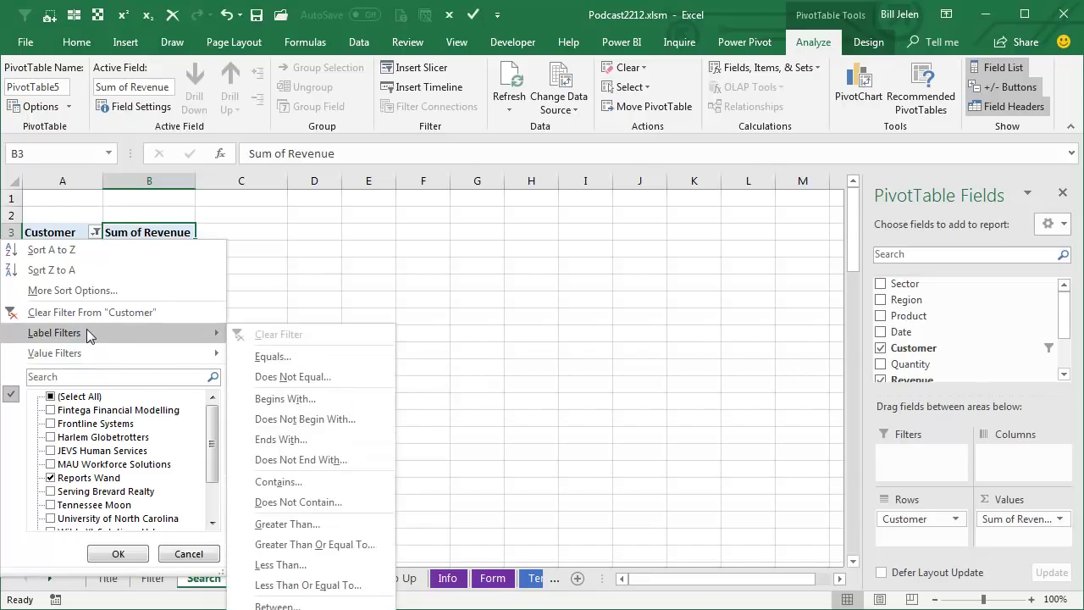
Step: Clear the existing Customer filter so all customers show
click(395, 270)
click(94, 231)
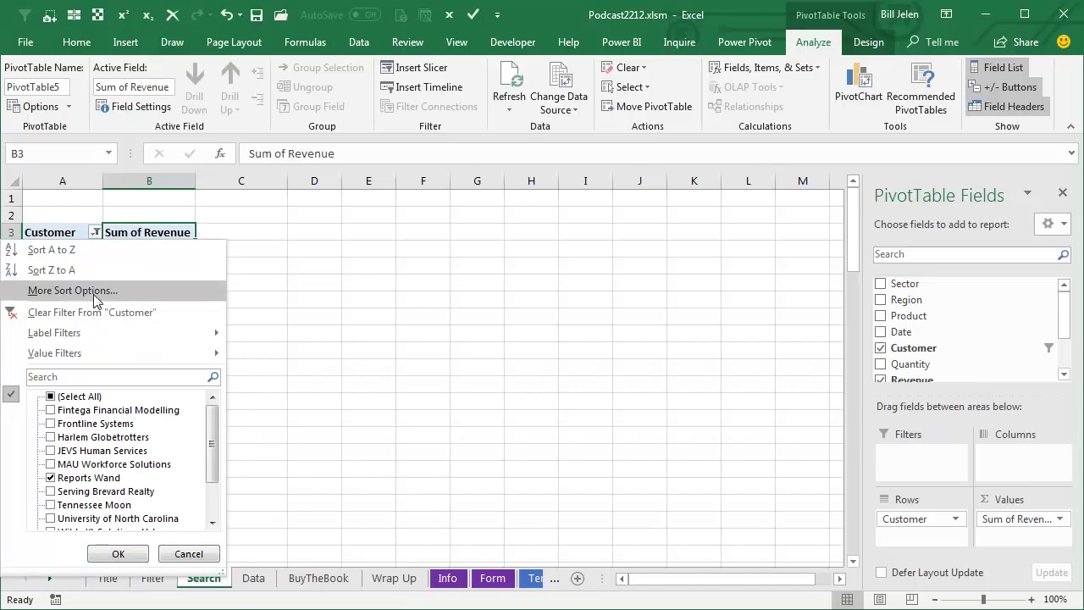
click(81, 310)
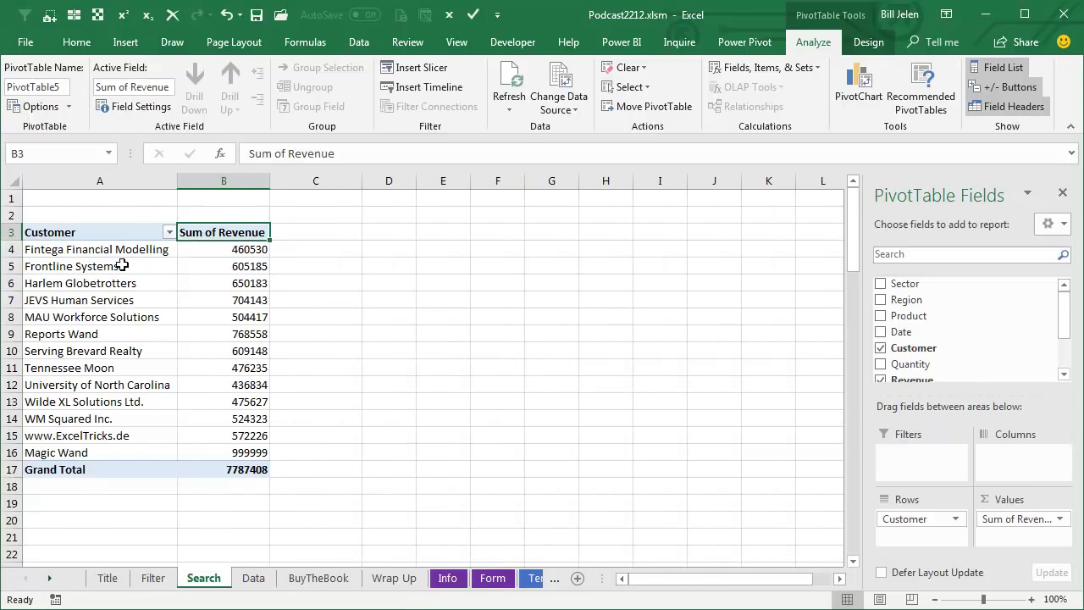
Step: Apply a Customer label filter 'contains wand', showing Reports Wand and Magic Wand
click(169, 232)
mouse_move(203, 333)
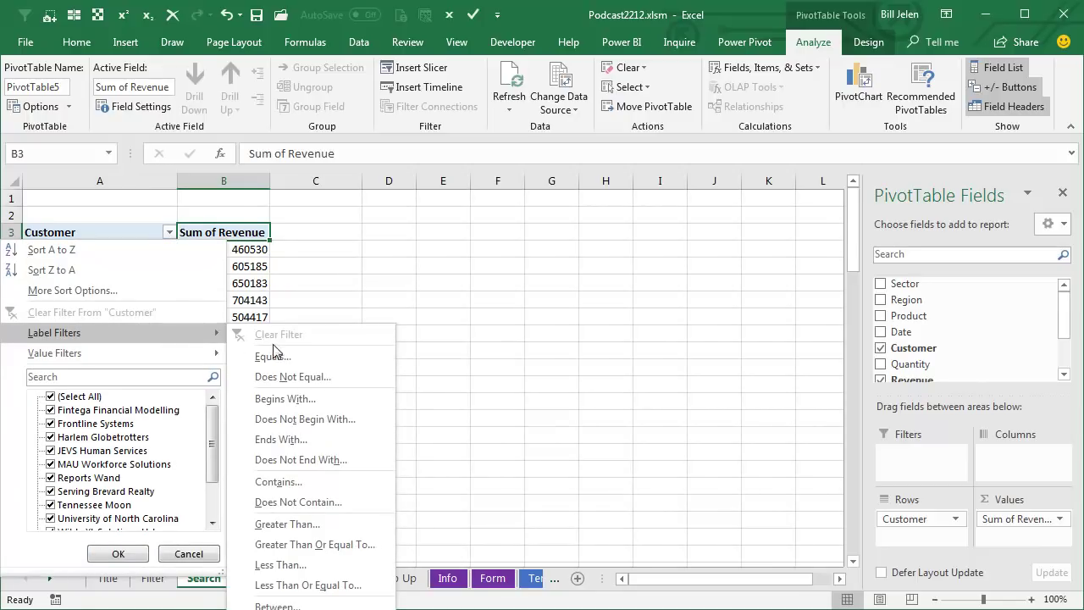
click(279, 482)
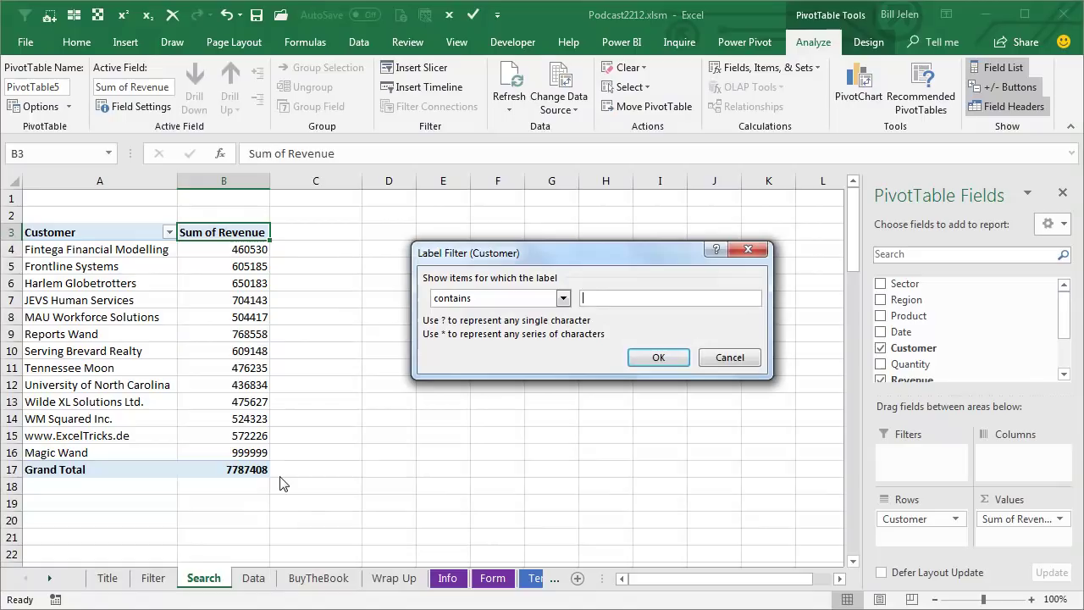
text(wand)
click(657, 358)
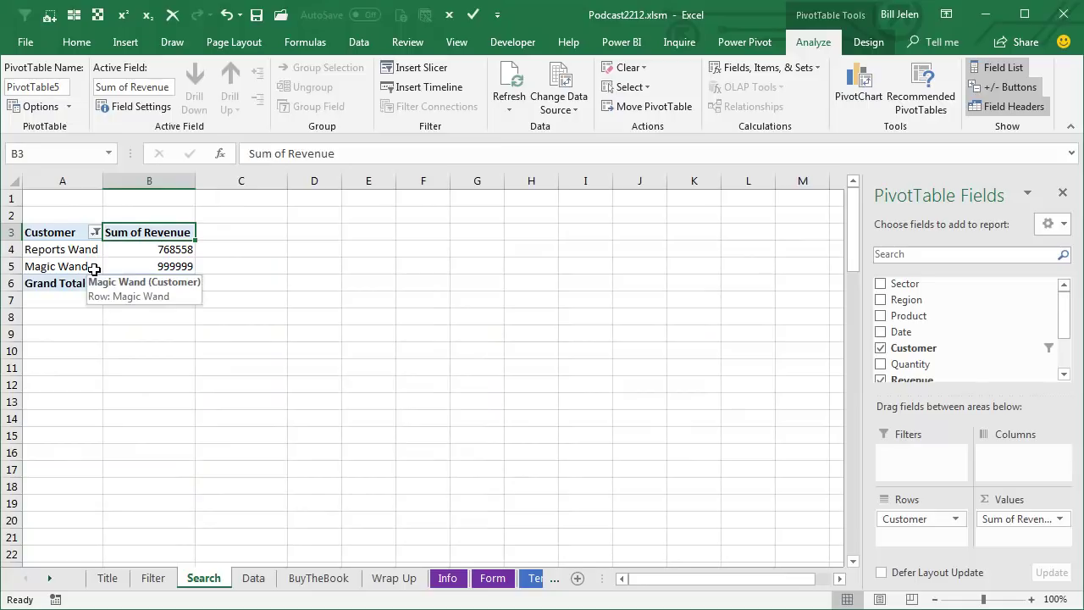
Step: Rename the customer in Data cell E20 to obi Wand
click(254, 579)
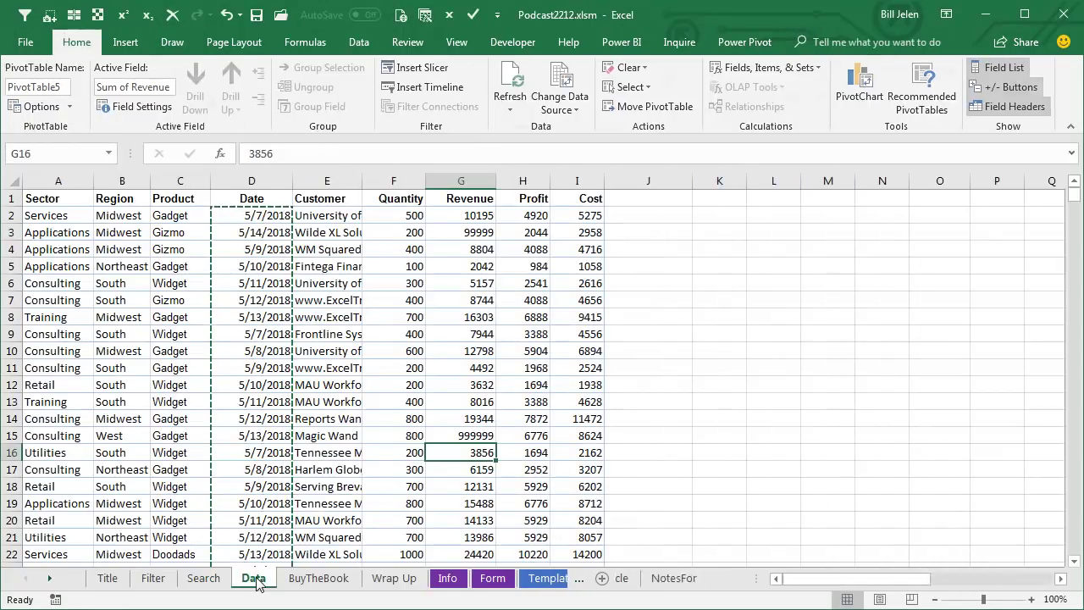
click(315, 520)
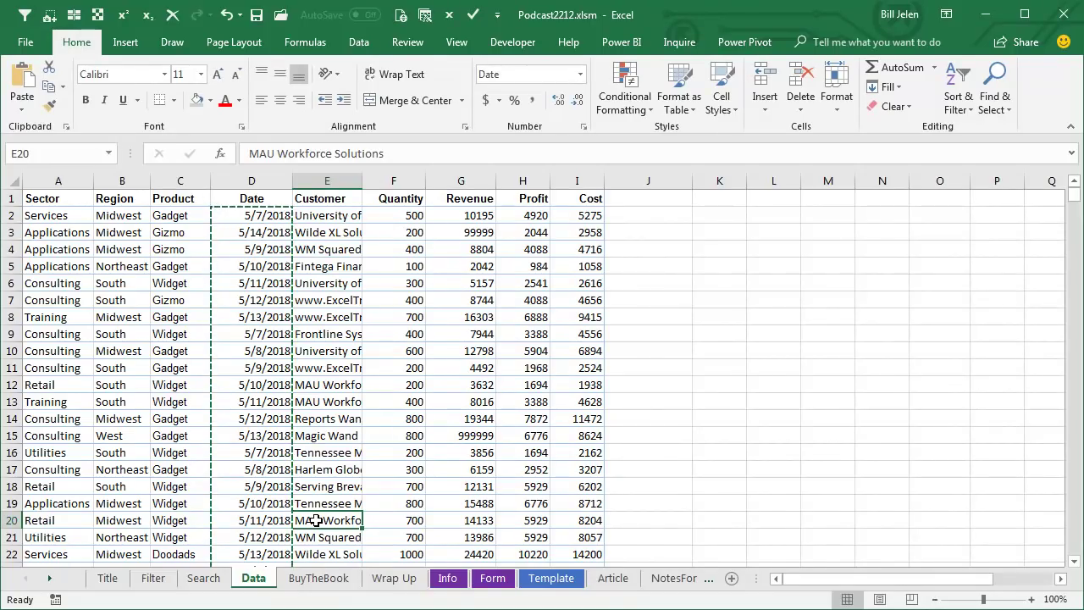
text(ob)
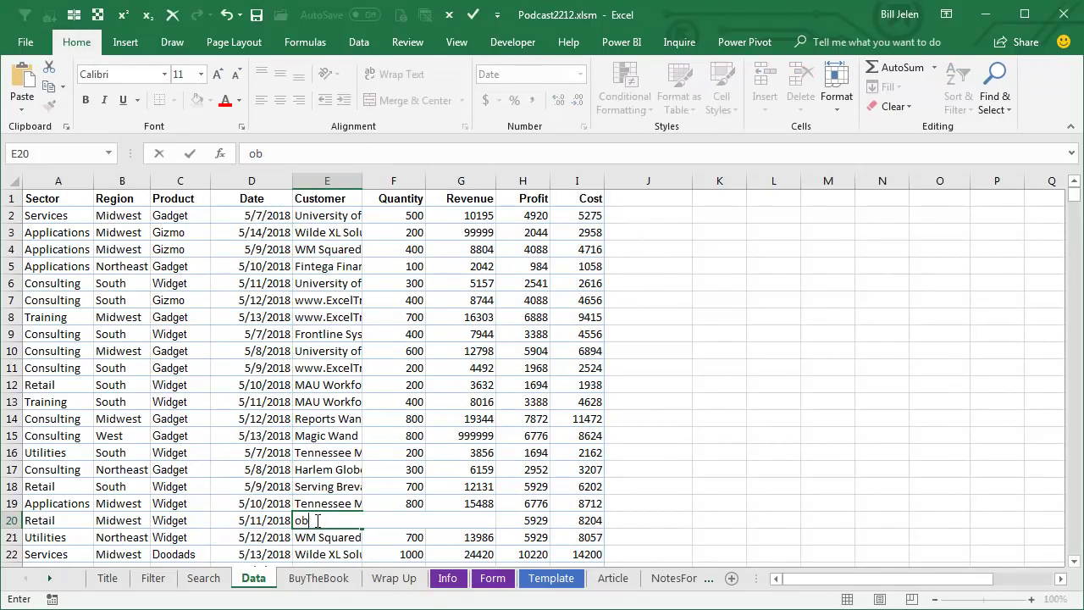
text(e Wand)
key(Return)
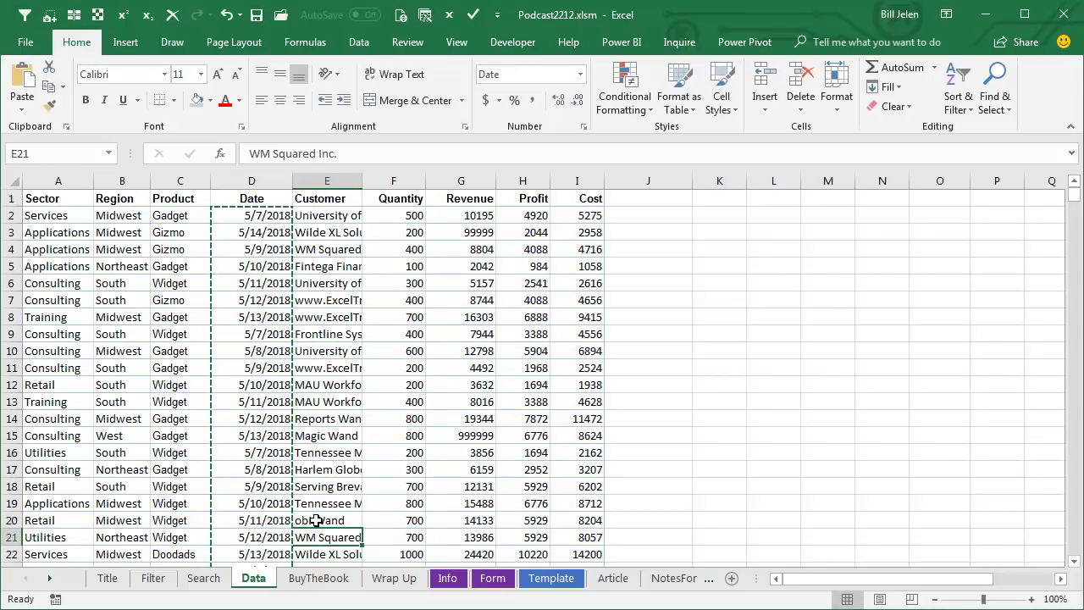
Step: Refresh the Search sheet pivot and check the Customer filter's setting
click(204, 578)
click(800, 44)
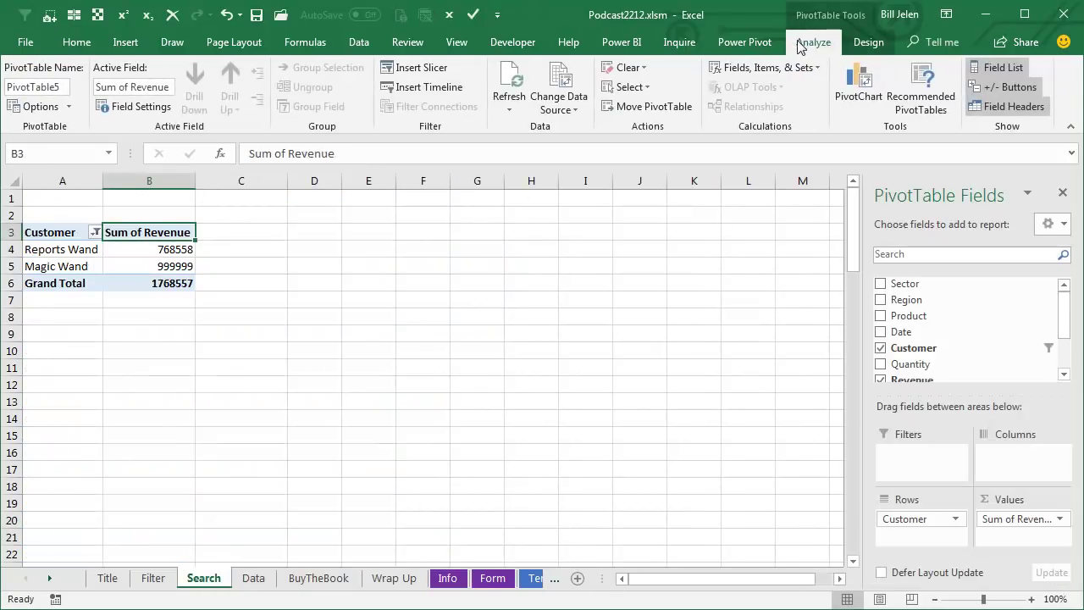
click(506, 78)
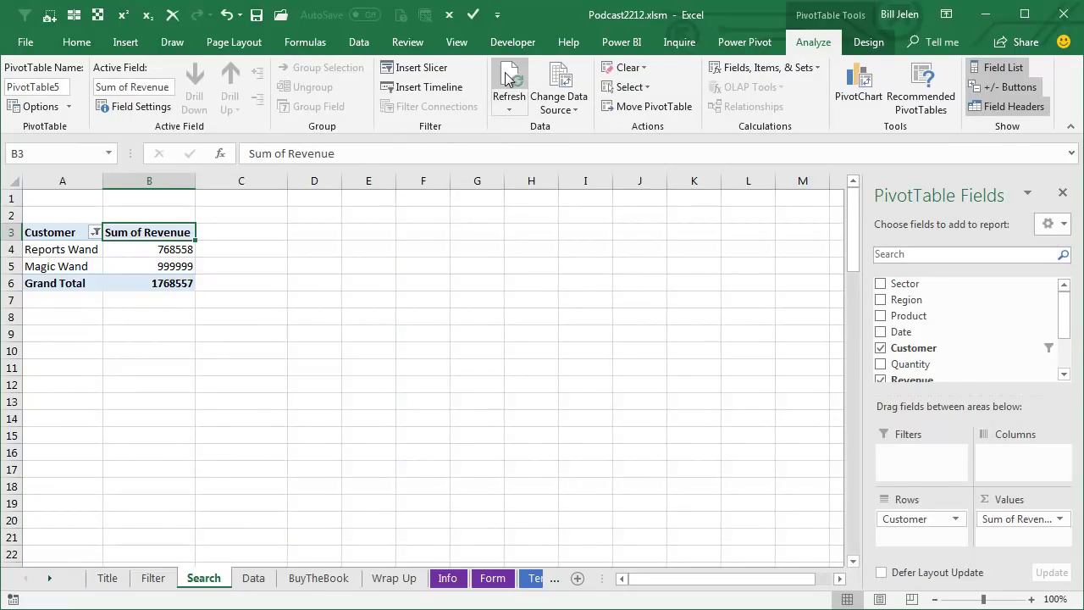
click(95, 232)
Step: Cancel the Customer filter choices and glance at the BuyTheBook sheet
mouse_move(74, 336)
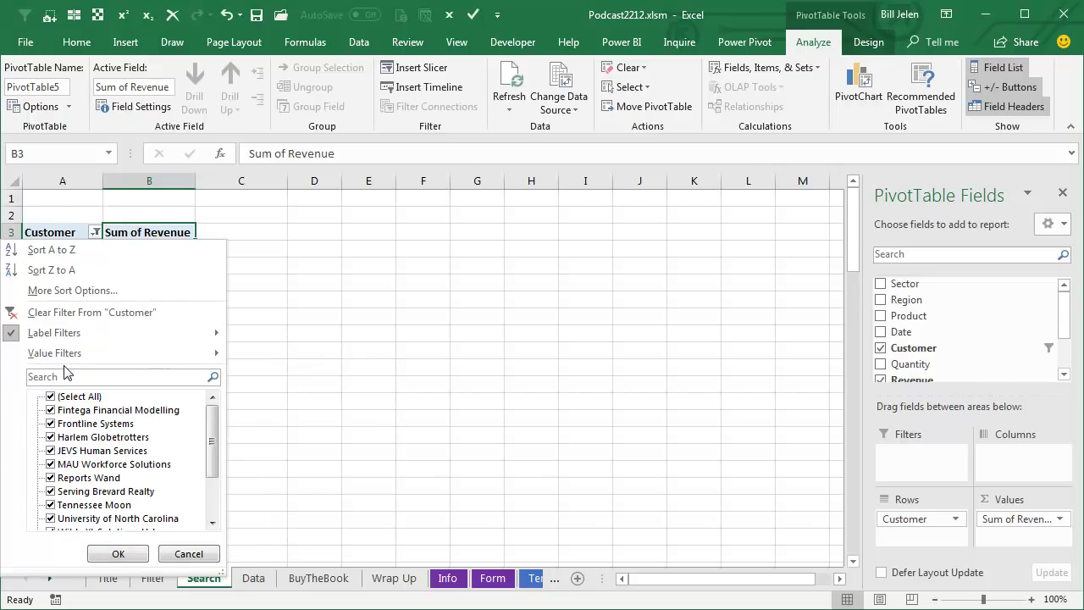
click(193, 555)
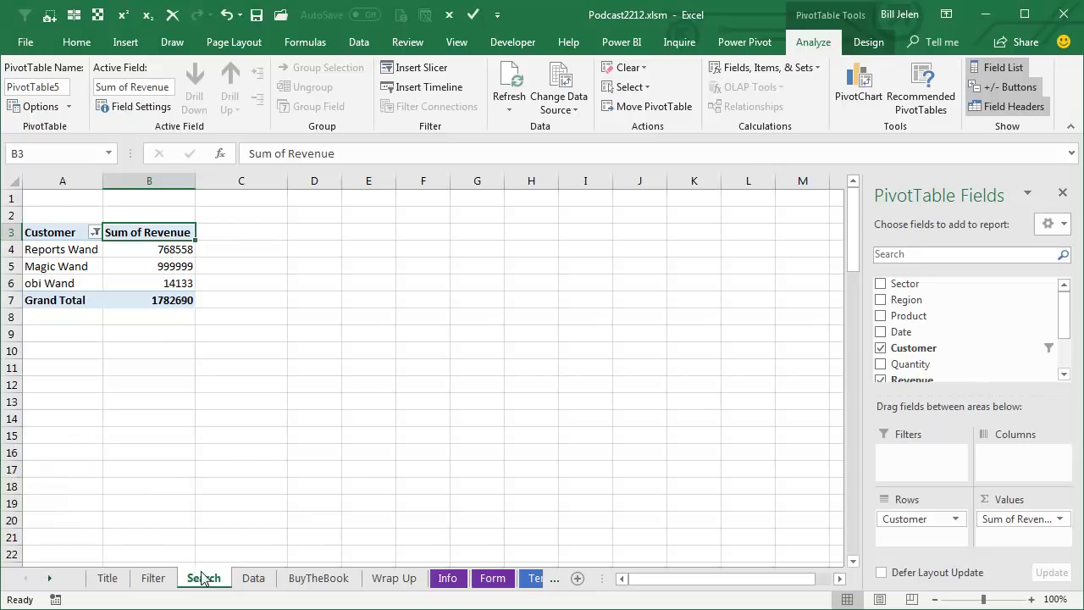
click(313, 583)
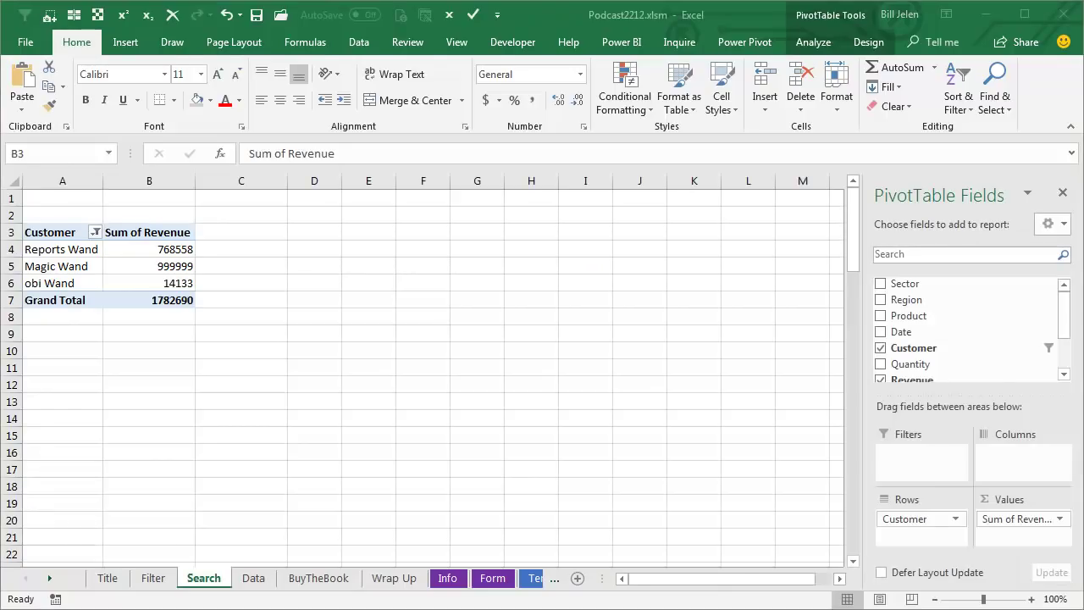
click(95, 234)
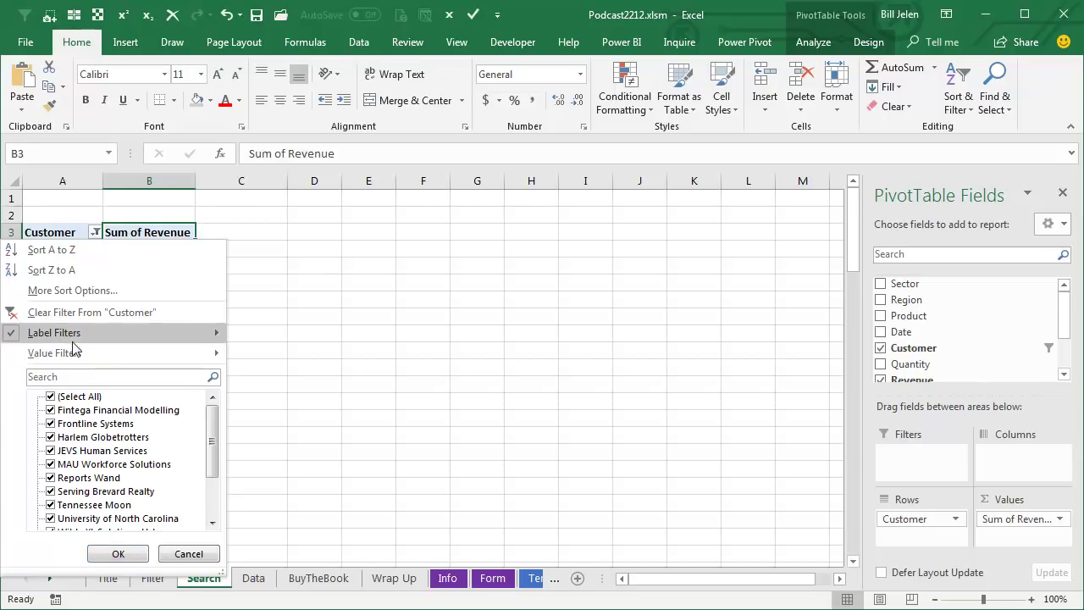
mouse_move(72, 339)
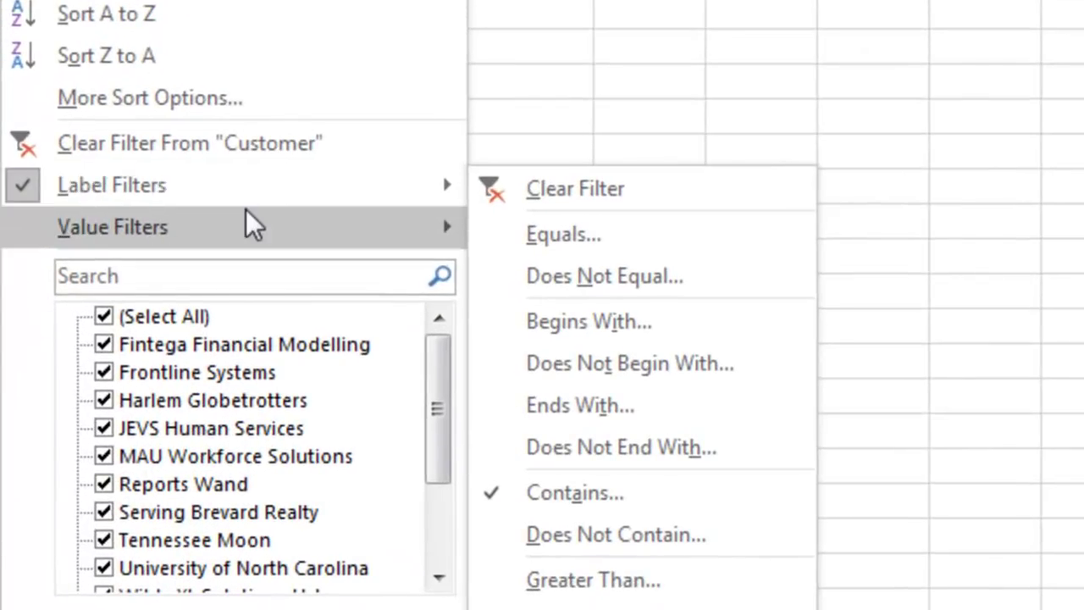
mouse_move(439, 415)
mouse_down()
mouse_move(435, 561)
mouse_move(449, 385)
mouse_up()
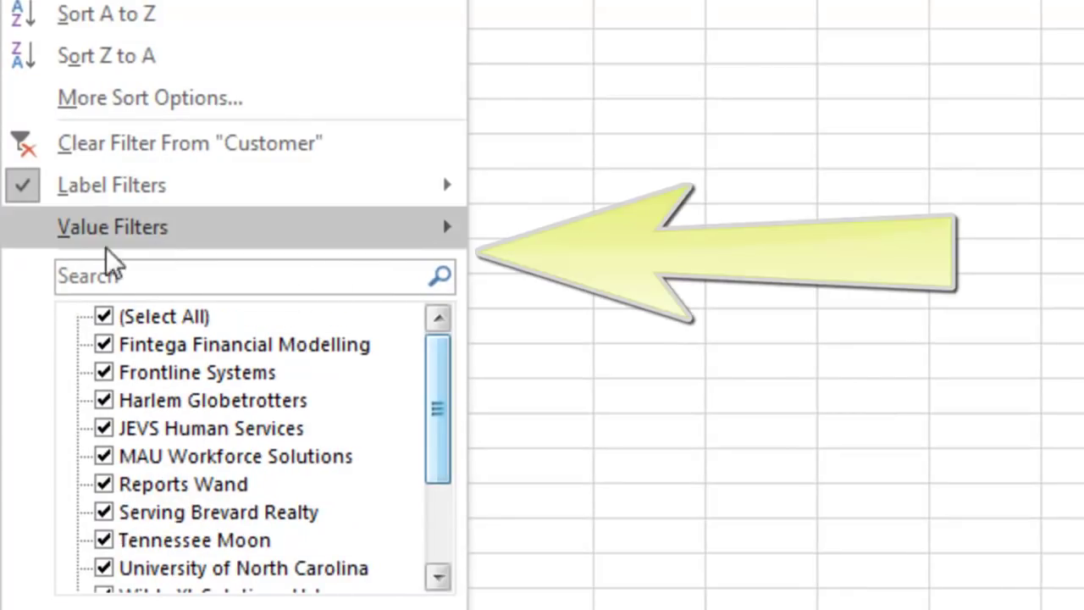
mouse_move(76, 244)
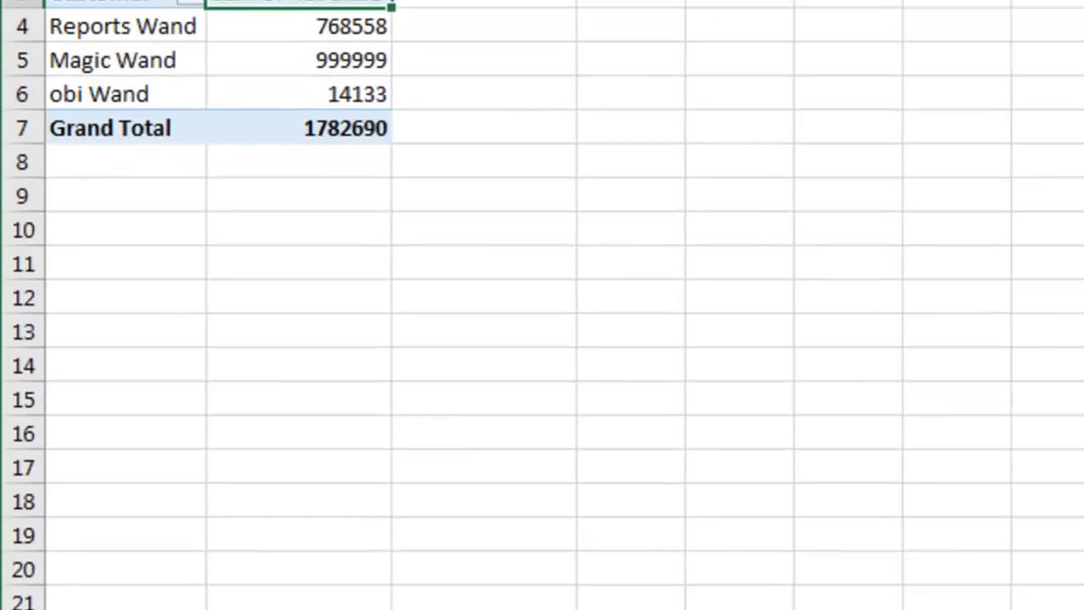
Step: Show the Wrap Up notes recommending the Contains label filter over search
click(506, 605)
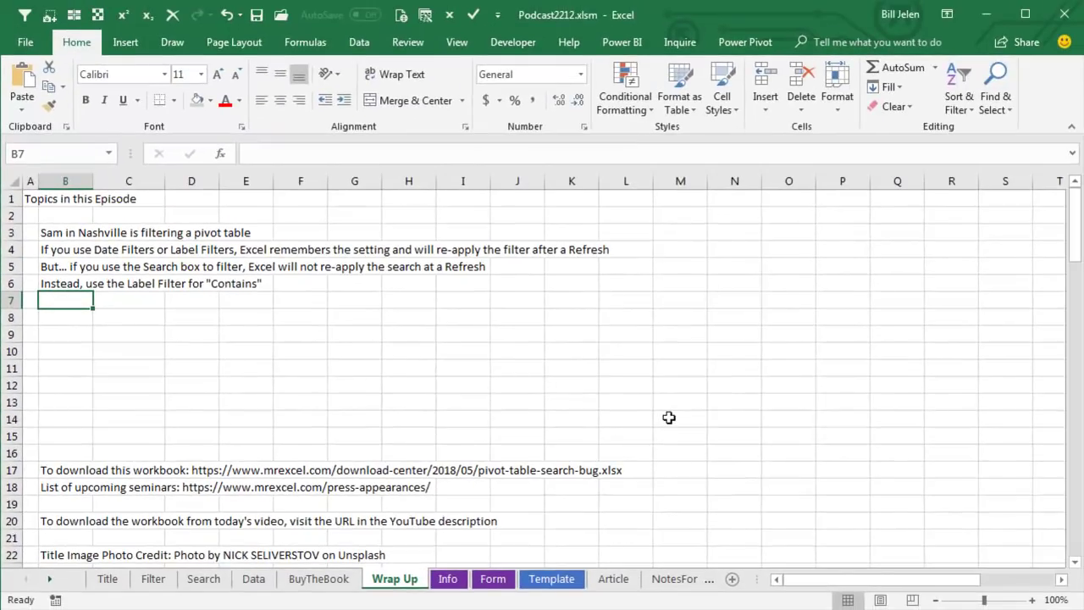